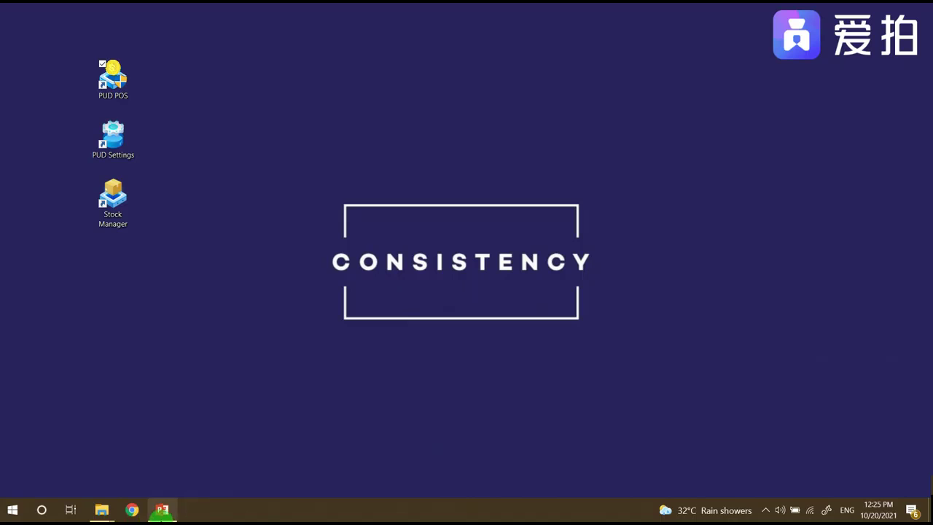
- Launch PUD Settings from the desktop and log in as user 999
click(162, 510)
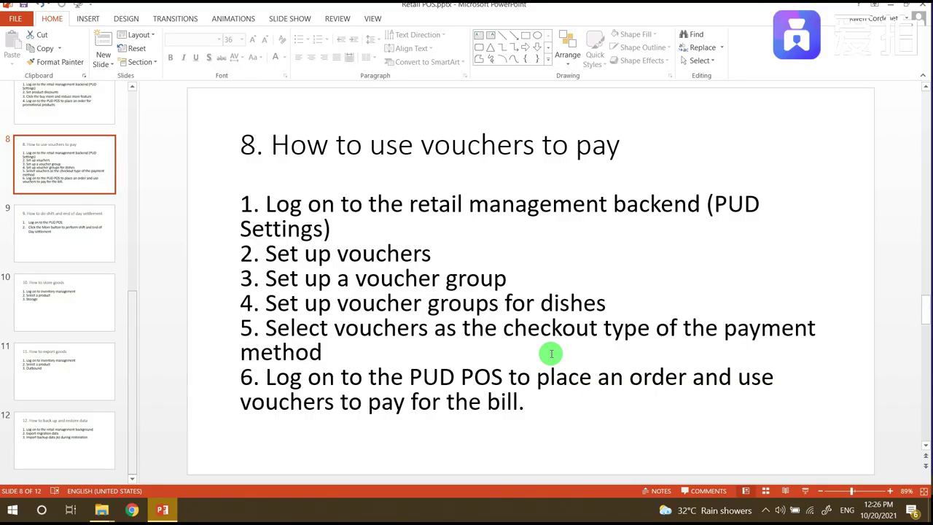
key(super+d)
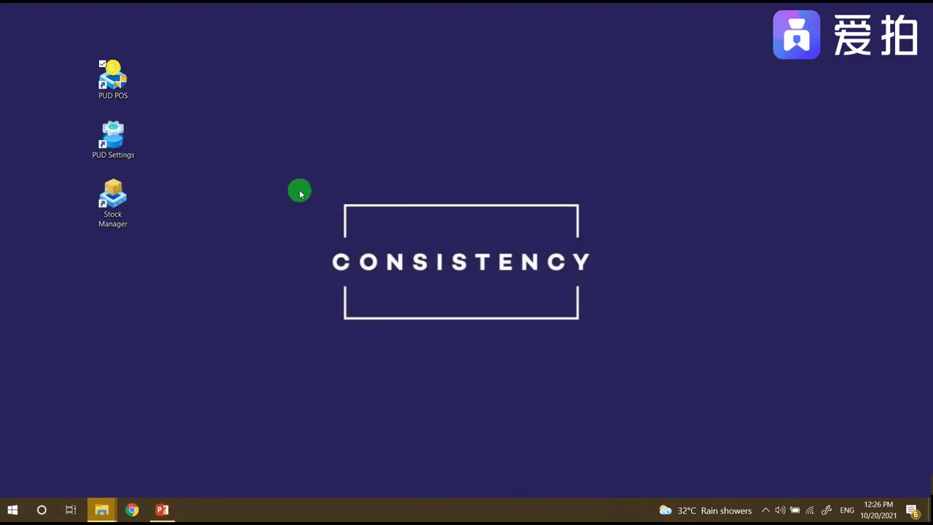
double_click(120, 154)
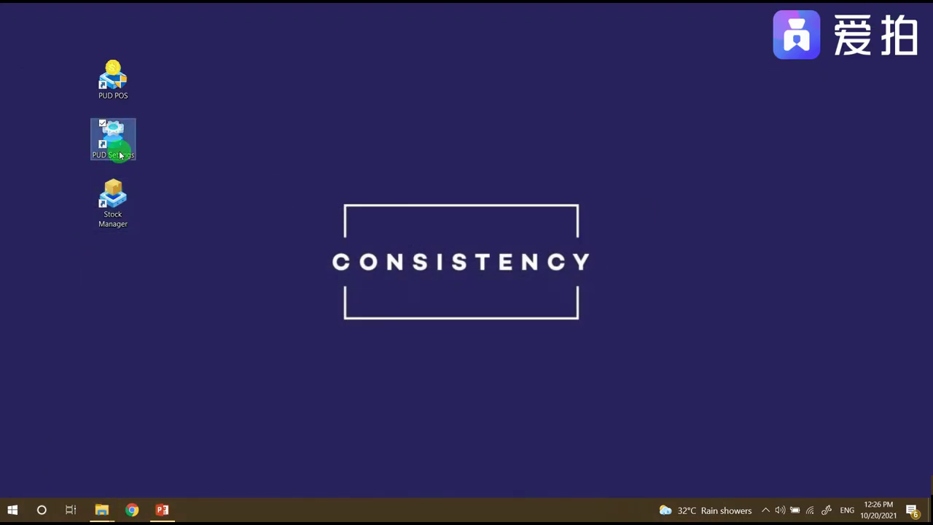
text(999)
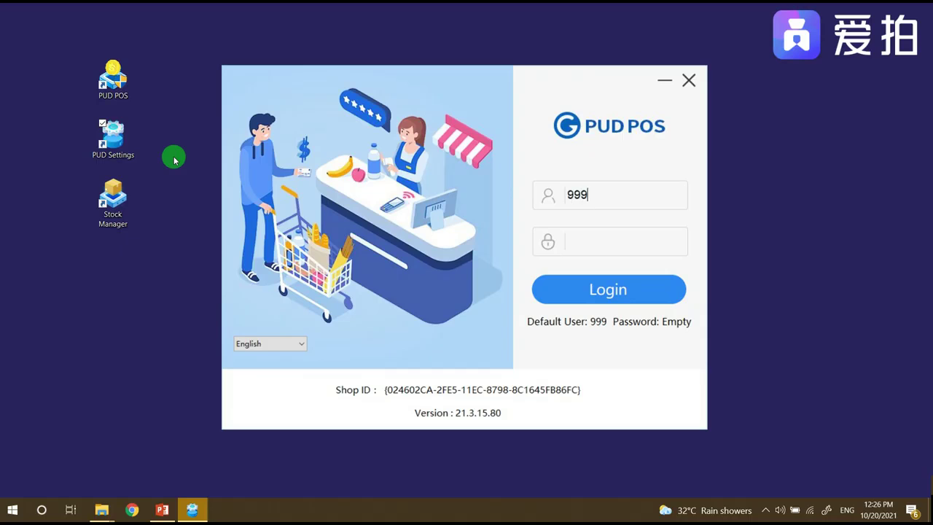
click(603, 291)
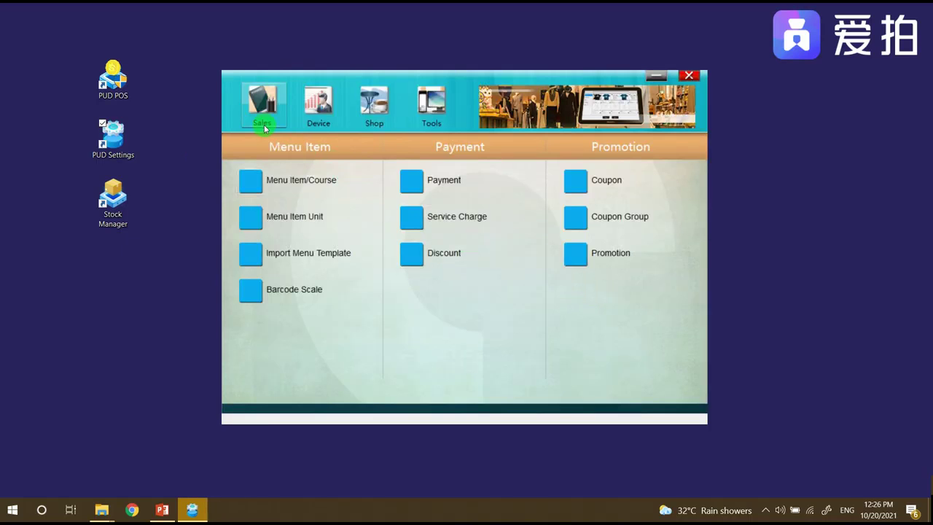
- In the Coupon window, add a coupon named Big Sale Voucher with short name 1111Voucher
click(615, 191)
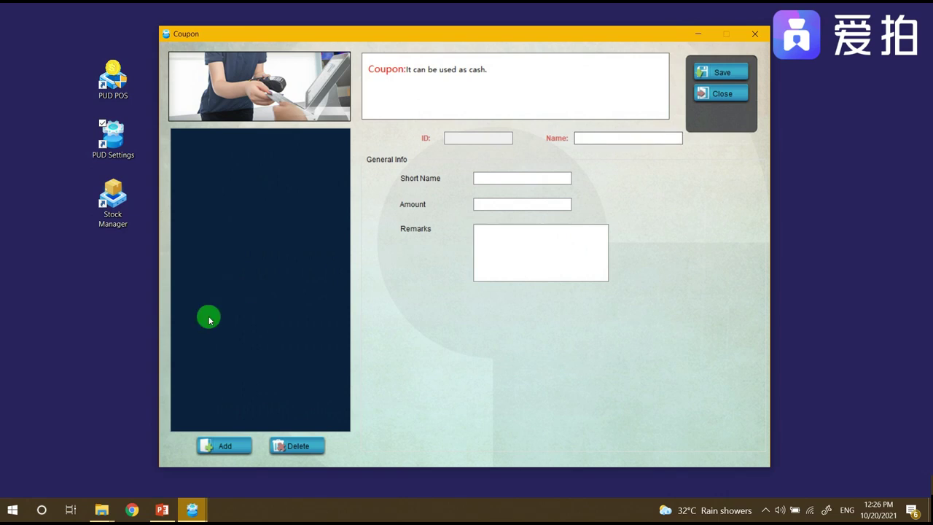
click(229, 448)
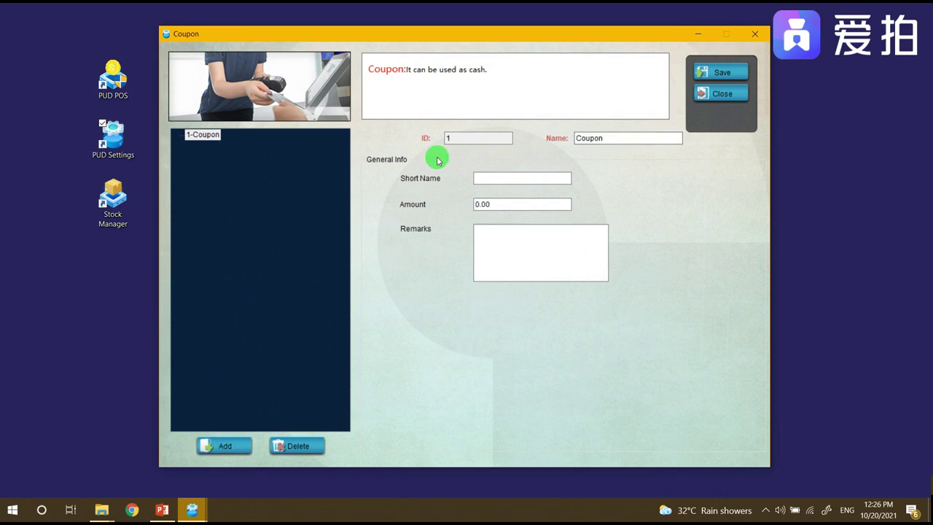
drag(613, 139, 574, 139)
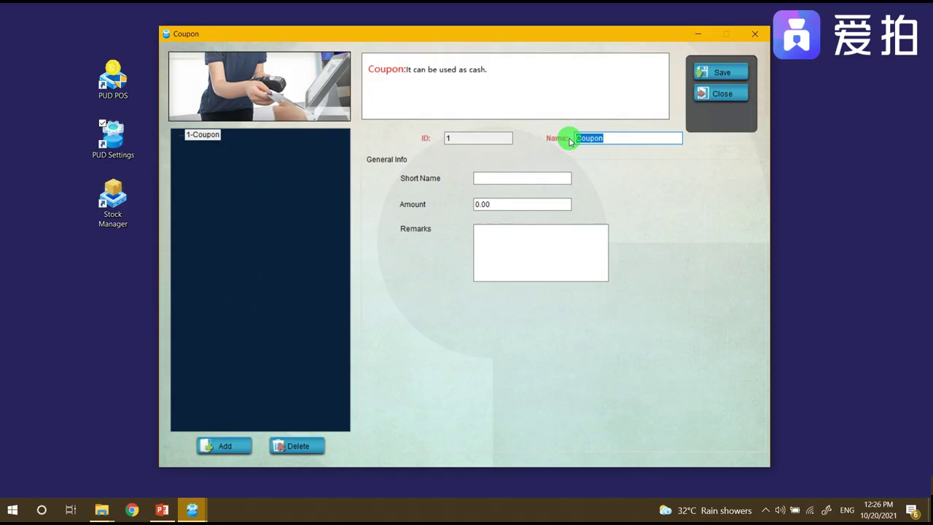
text(to)
text(Big)
text( Sale)
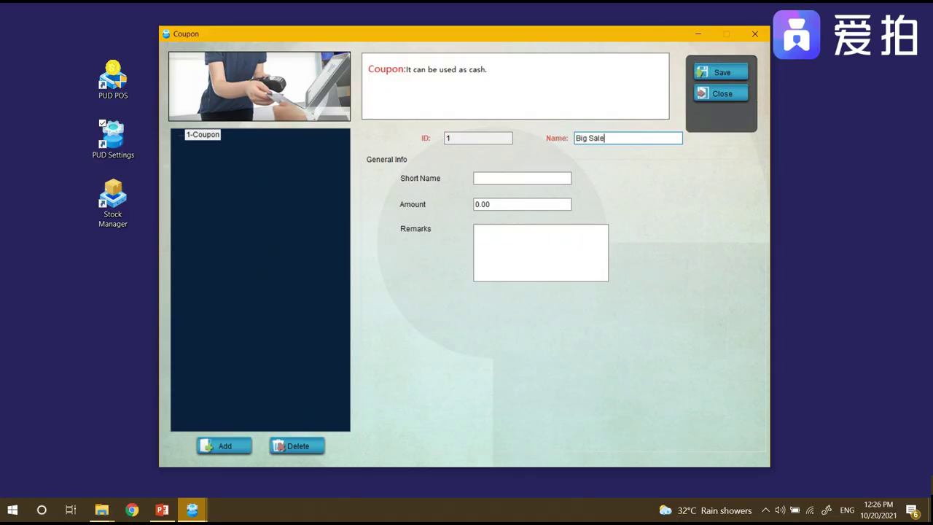
text( Voucher)
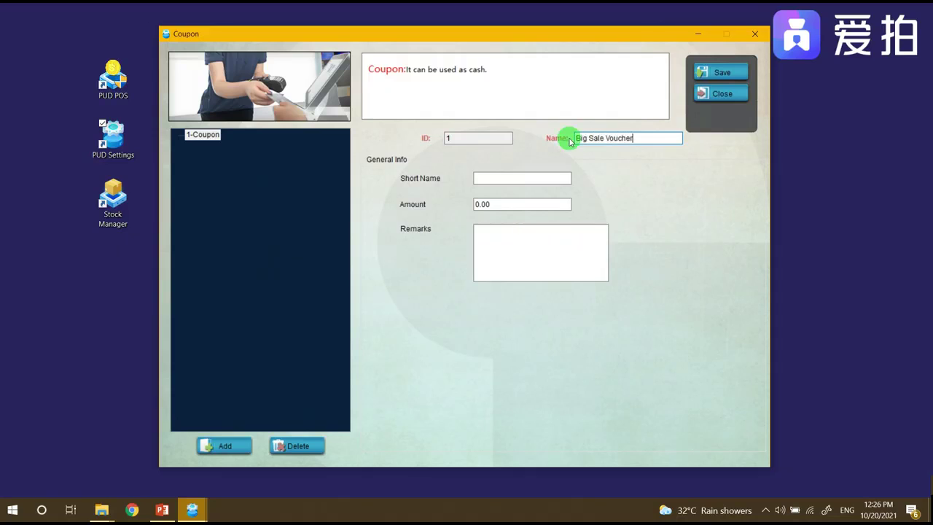
click(511, 181)
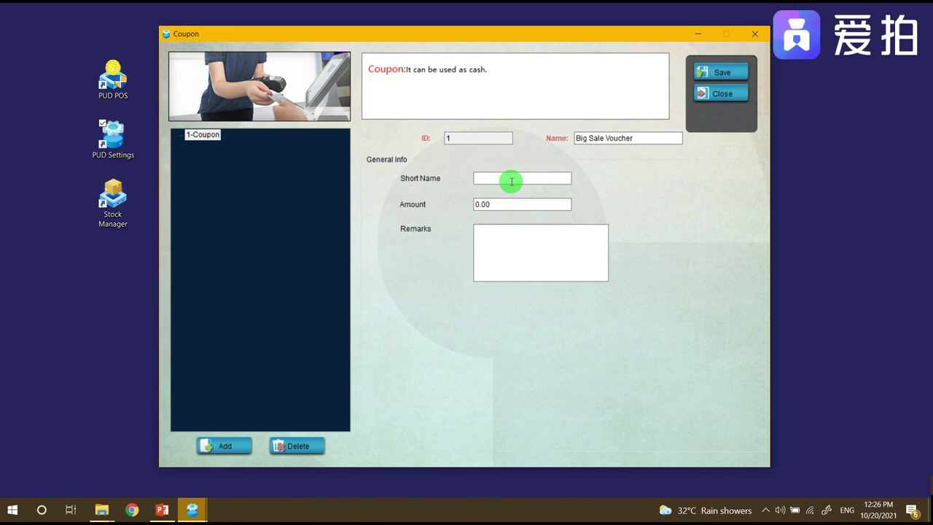
text(1111V)
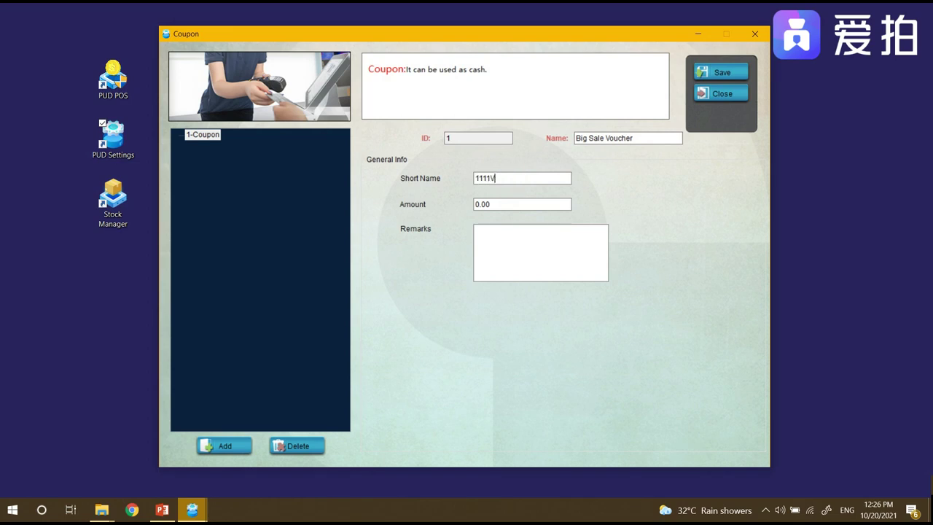
text(oucher)
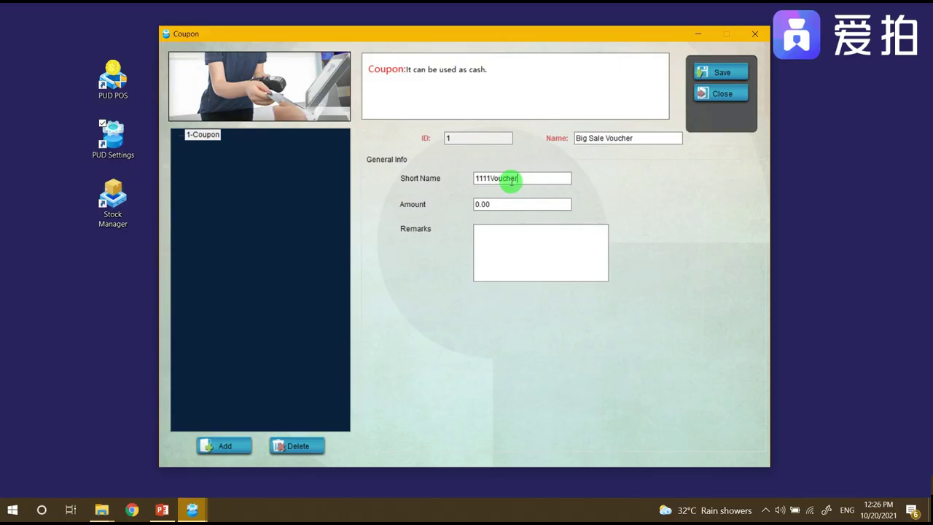
- Set the Big Sale Voucher amount to 11 and save the coupon
double_click(483, 204)
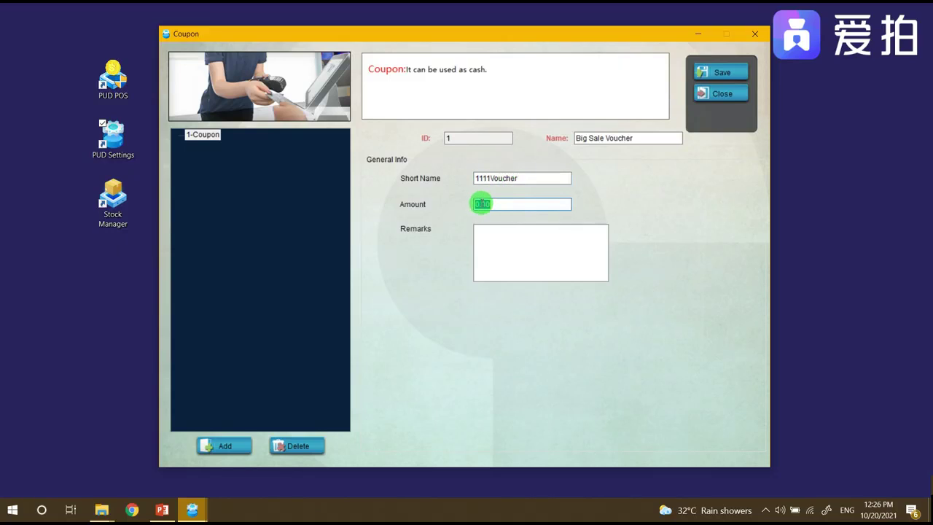
text(100)
click(481, 204)
key(Delete)
text(11)
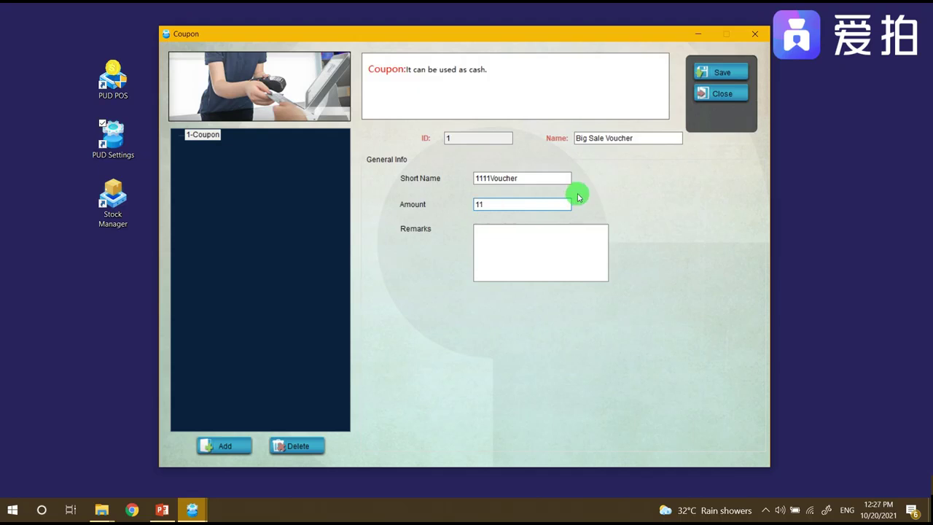
click(721, 74)
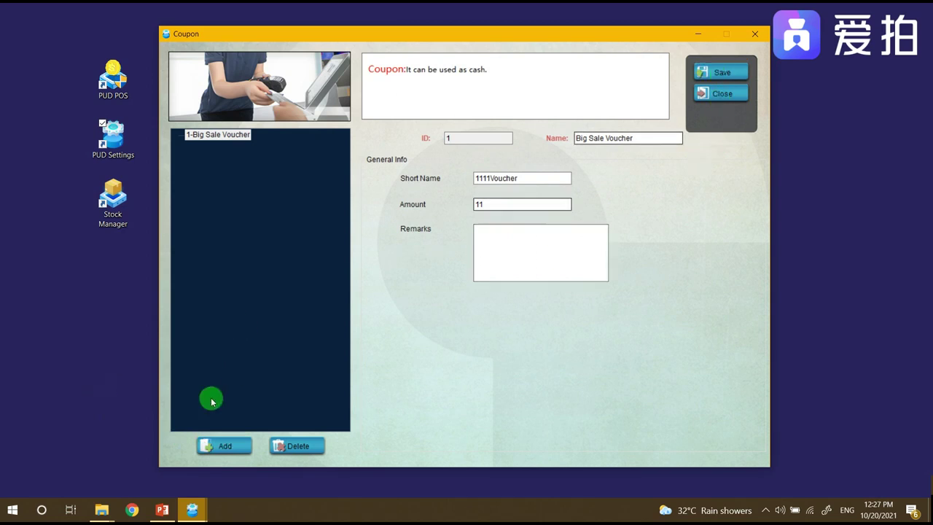
- Add and save a second coupon, End of Month Voucher, short name 1030Voucher, amount 30
click(214, 450)
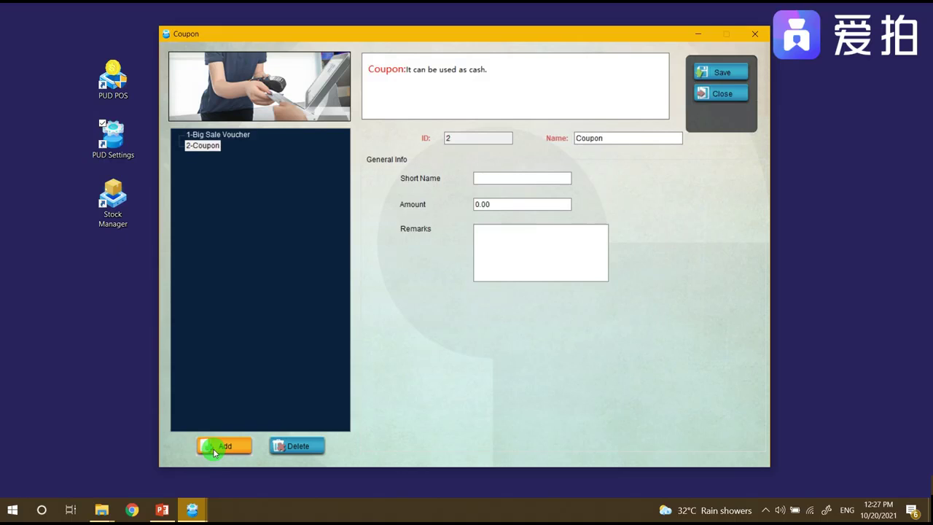
drag(653, 142, 532, 140)
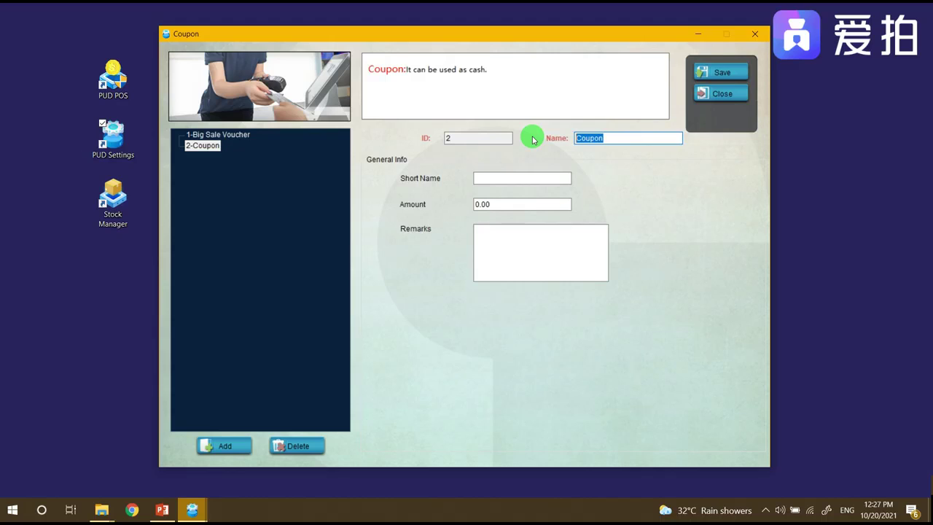
text(End of Month Voucher)
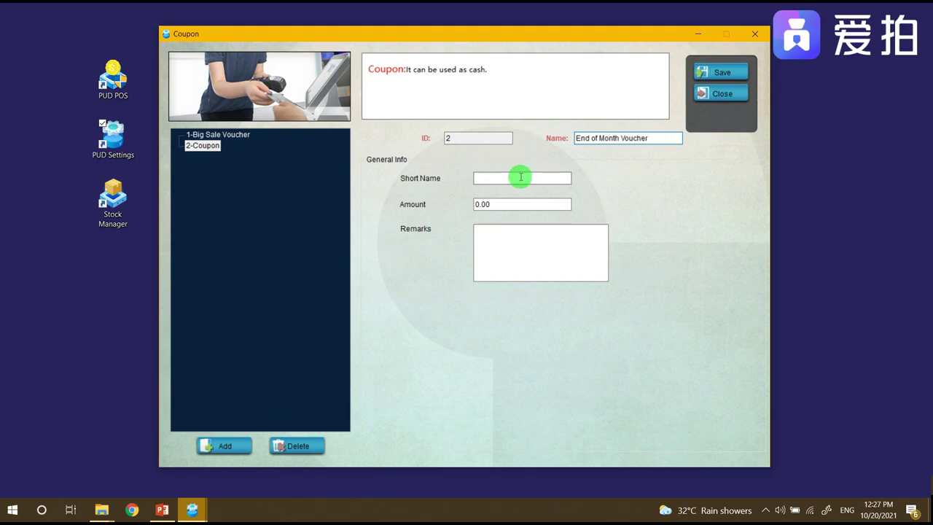
click(521, 177)
text(1030)
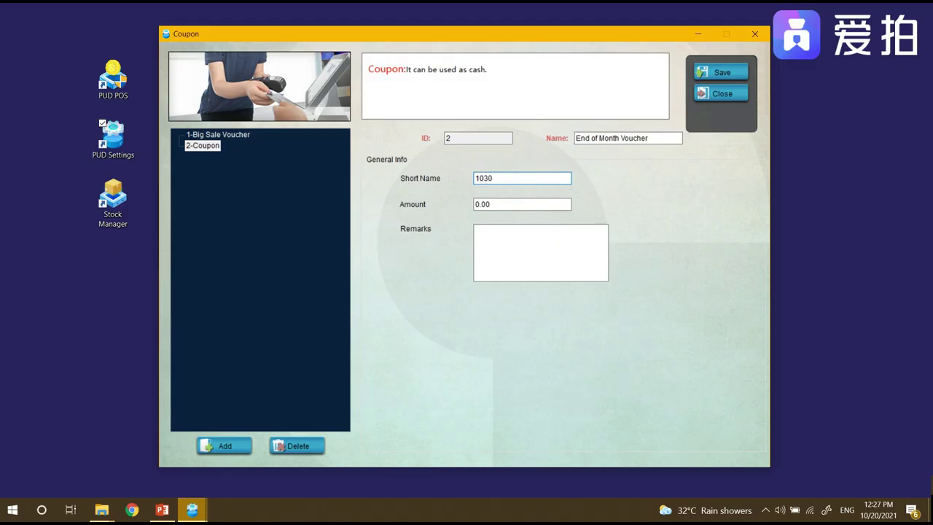
text(Voucher)
click(490, 204)
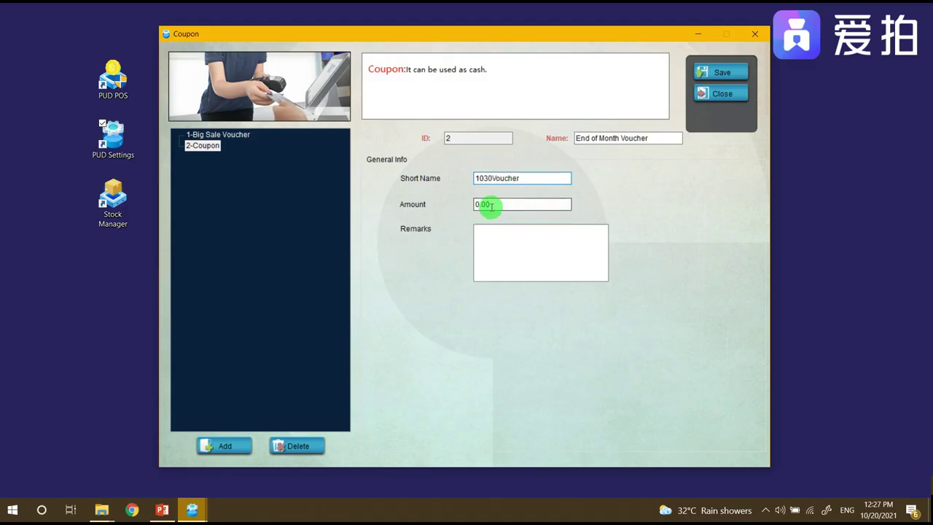
drag(500, 204, 469, 204)
text(30)
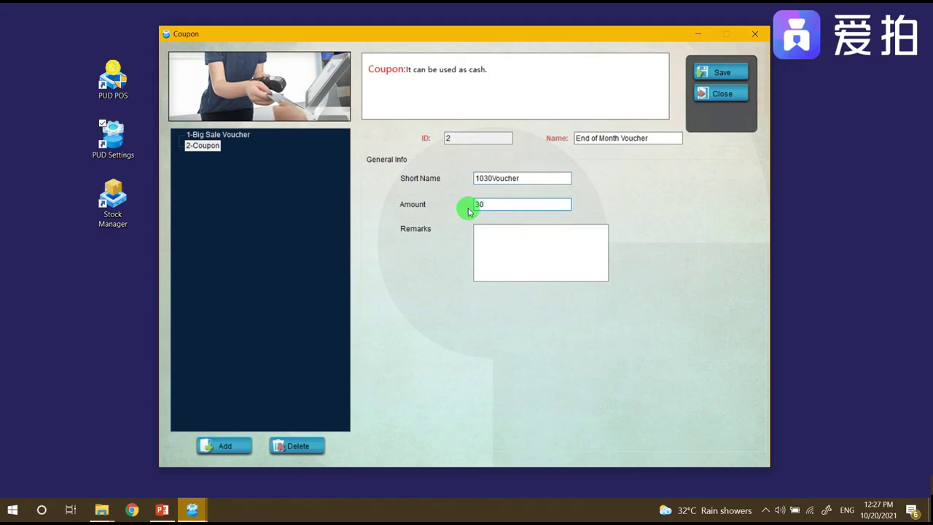
click(737, 72)
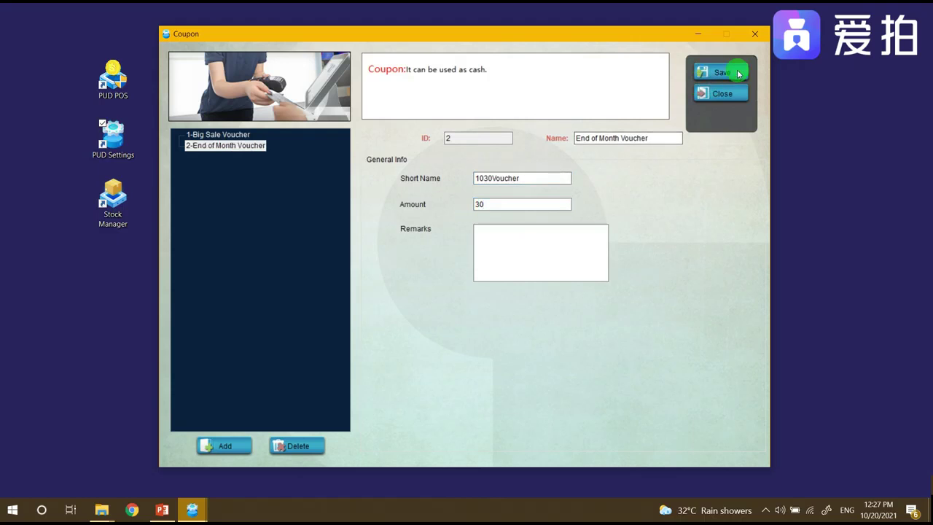
- In the coupon group settings, rename the Not Use group to Seasonal Coupon
click(725, 95)
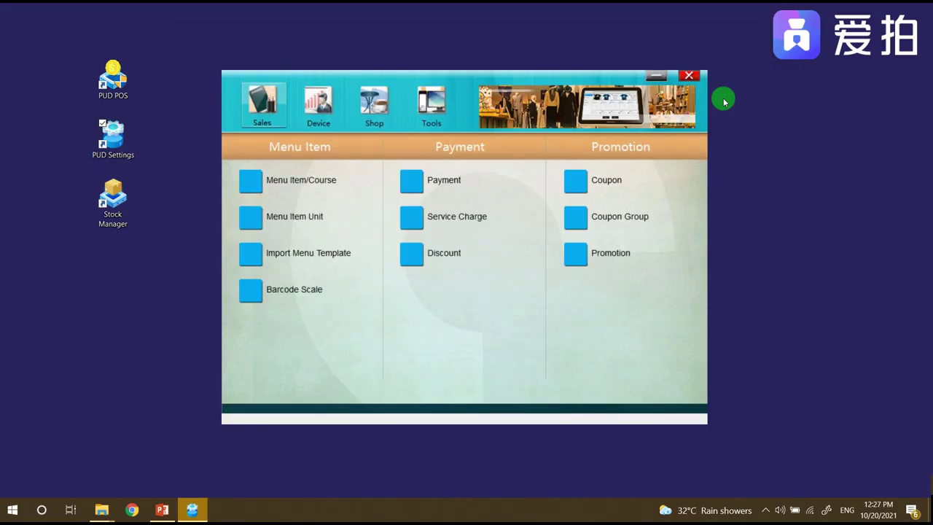
click(611, 220)
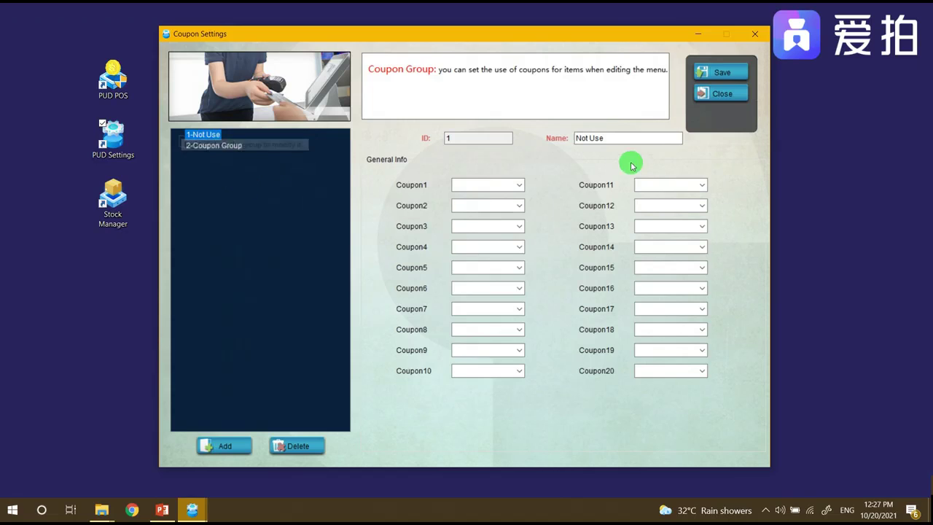
click(235, 147)
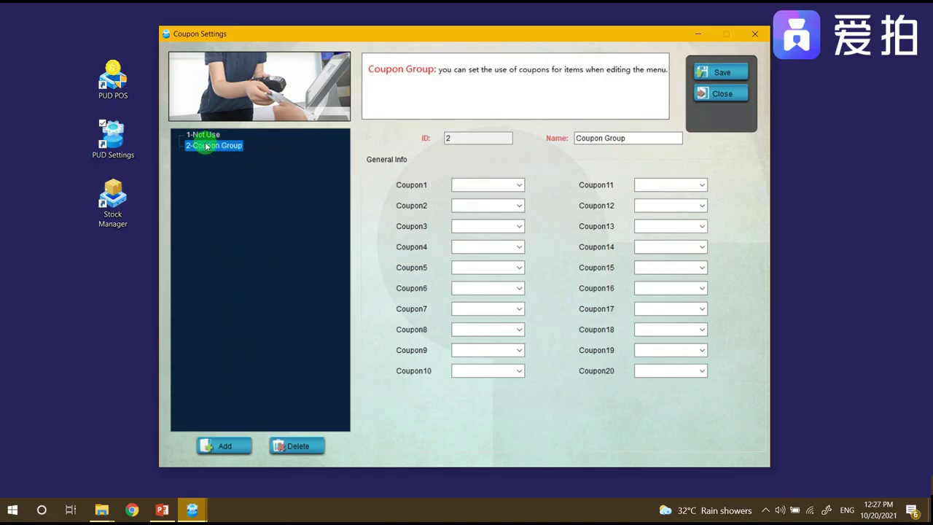
click(204, 138)
drag(676, 139, 539, 143)
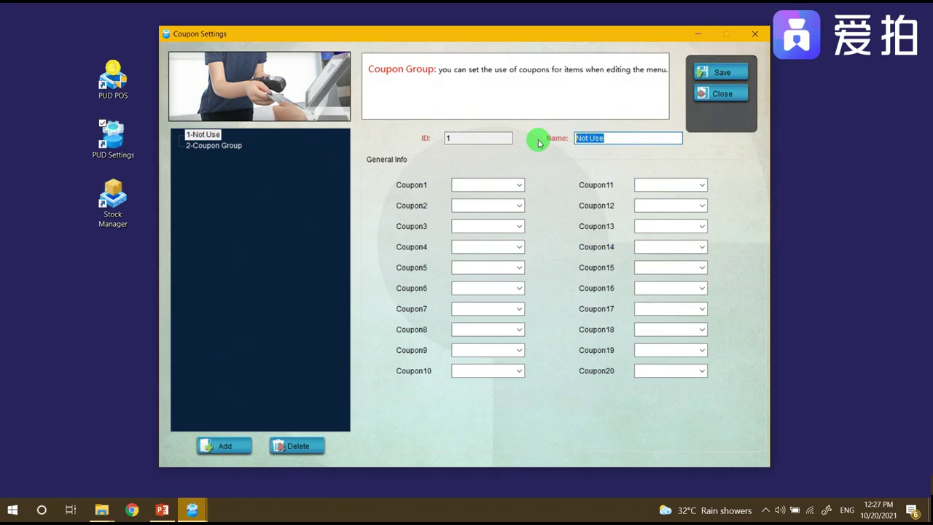
text(Promotional Coupon)
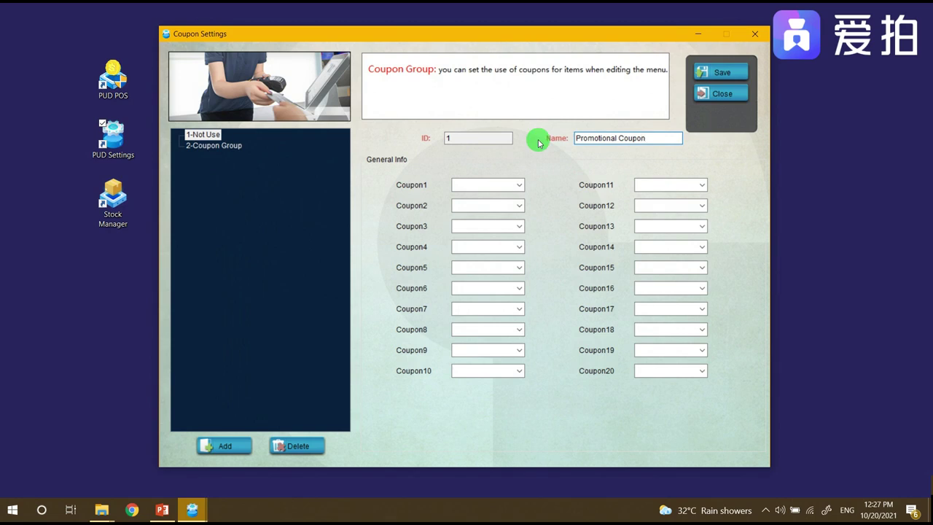
drag(617, 138, 574, 138)
text(S)
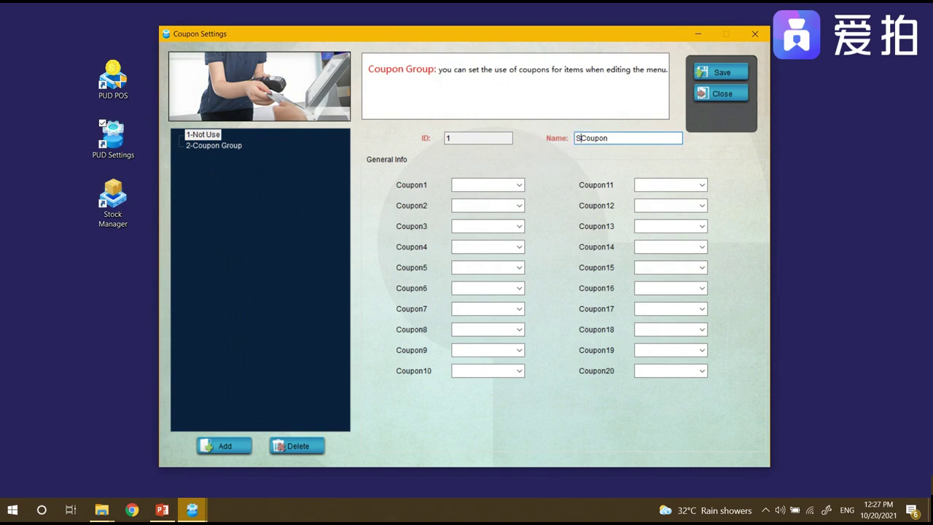
text(easonal)
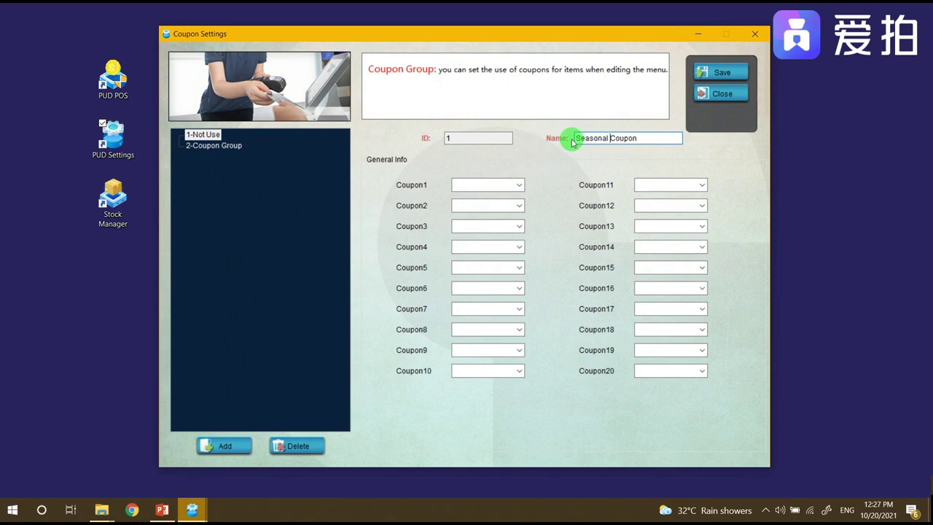
- Put Big Sale Voucher in Coupon1 and End of Month Voucher in Coupon2, then save the group
click(519, 187)
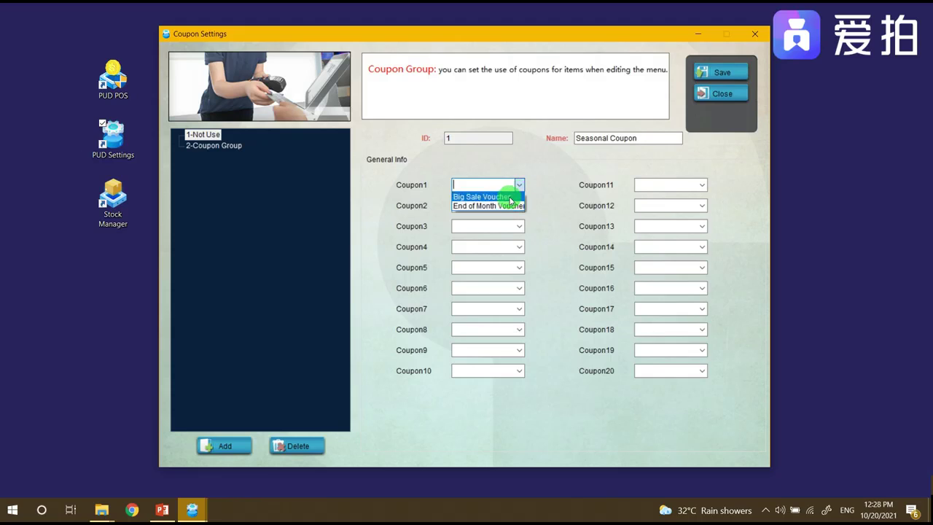
click(510, 198)
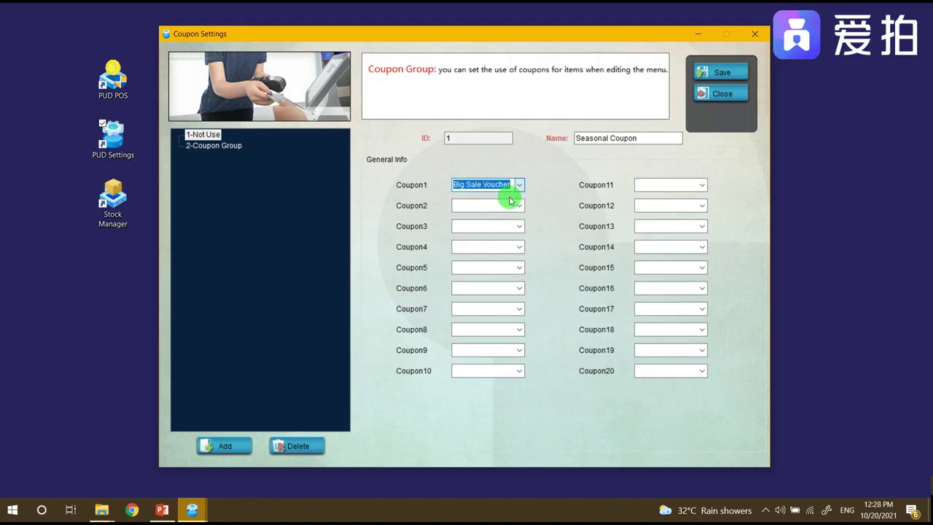
click(518, 206)
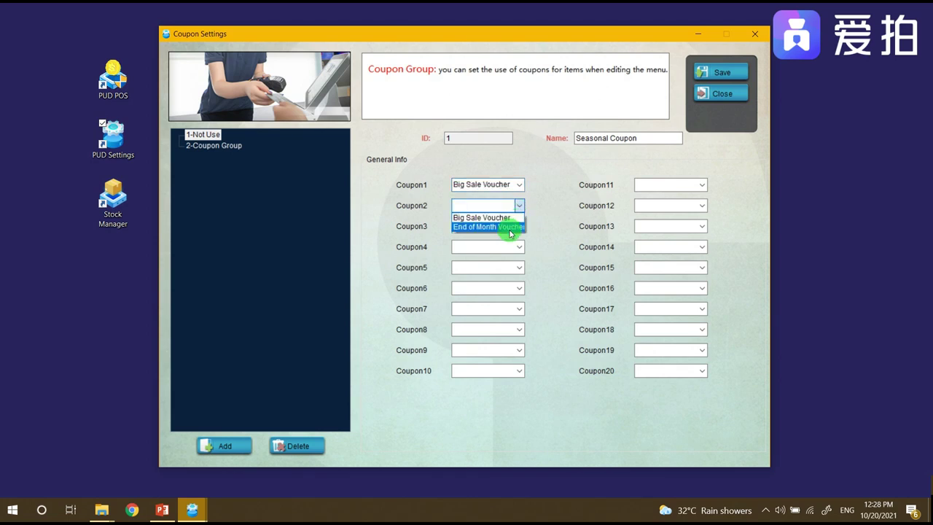
click(510, 226)
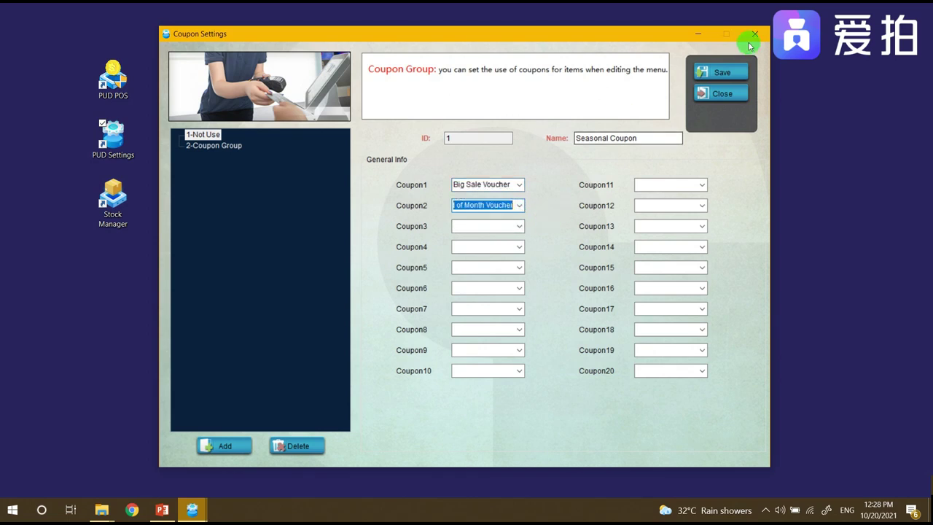
click(718, 72)
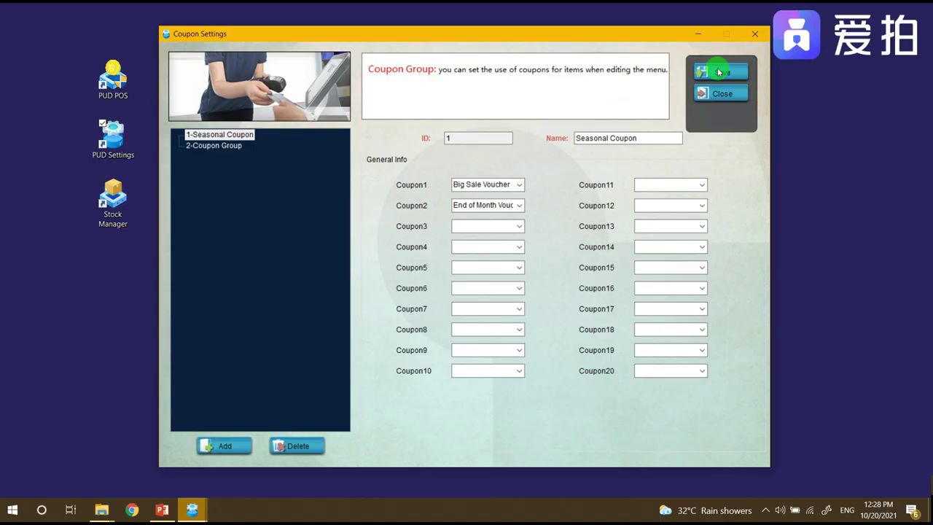
- Batch-edit all the 1-Snacks menu items to use the Seasonal Coupon group
click(721, 93)
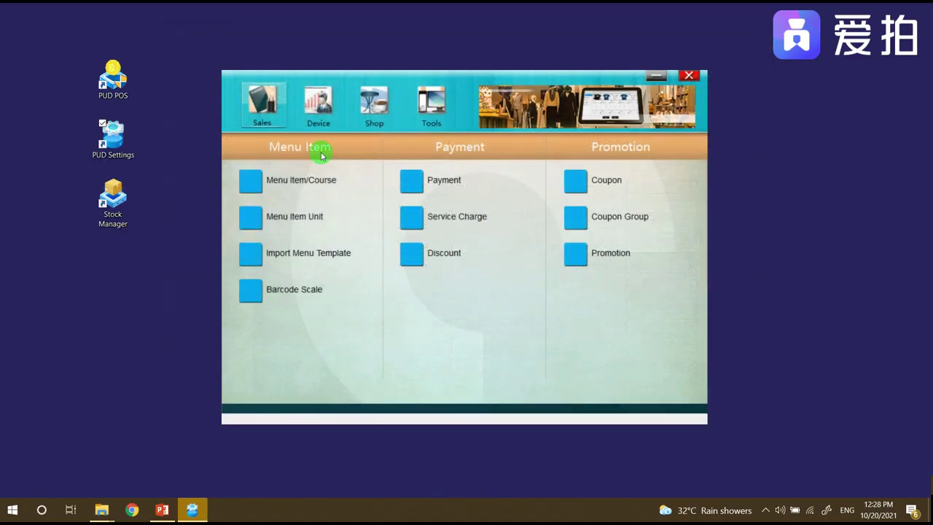
click(279, 186)
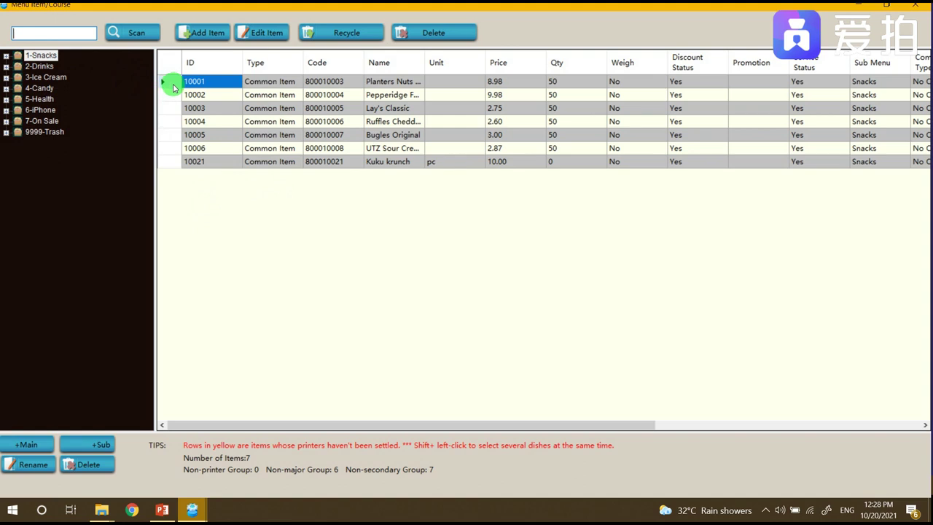
drag(173, 87, 167, 161)
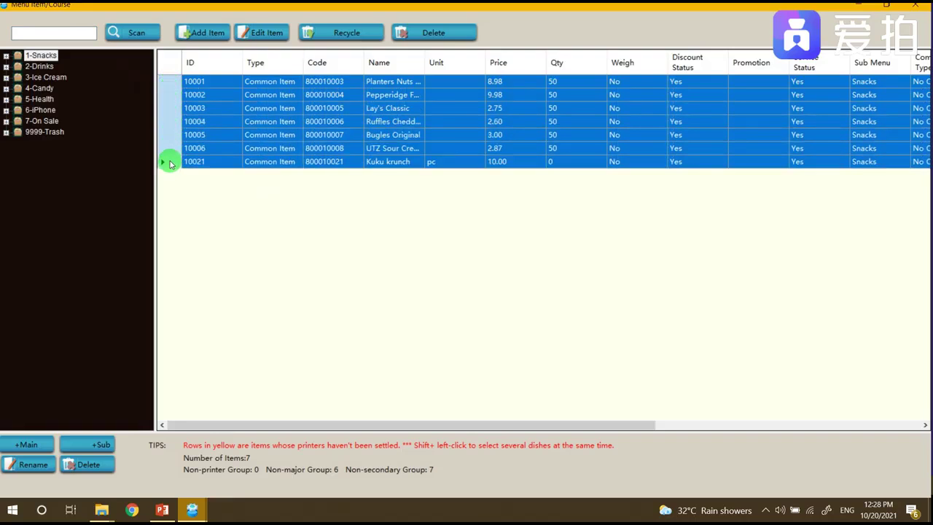
click(256, 34)
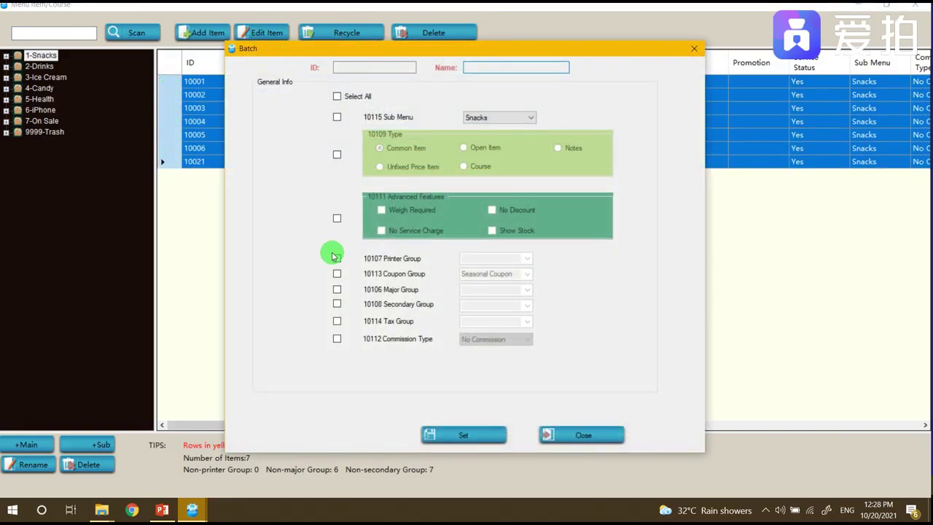
click(337, 275)
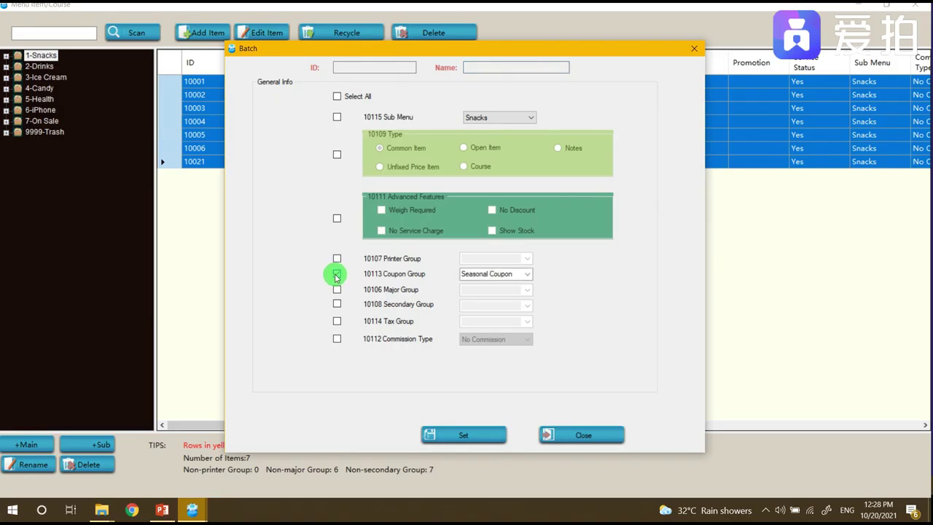
click(528, 274)
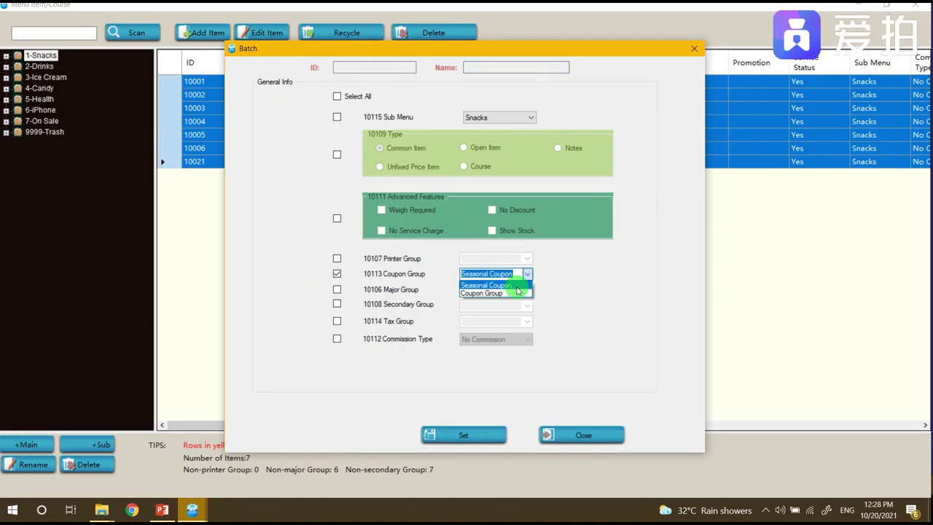
click(517, 291)
click(471, 436)
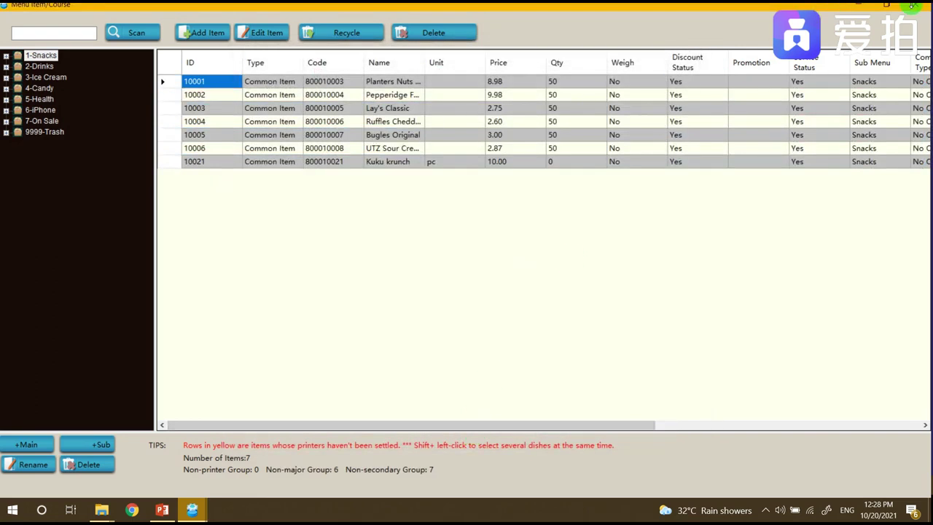
- Close the menu item list and log back into PUD Settings as user 999
click(914, 8)
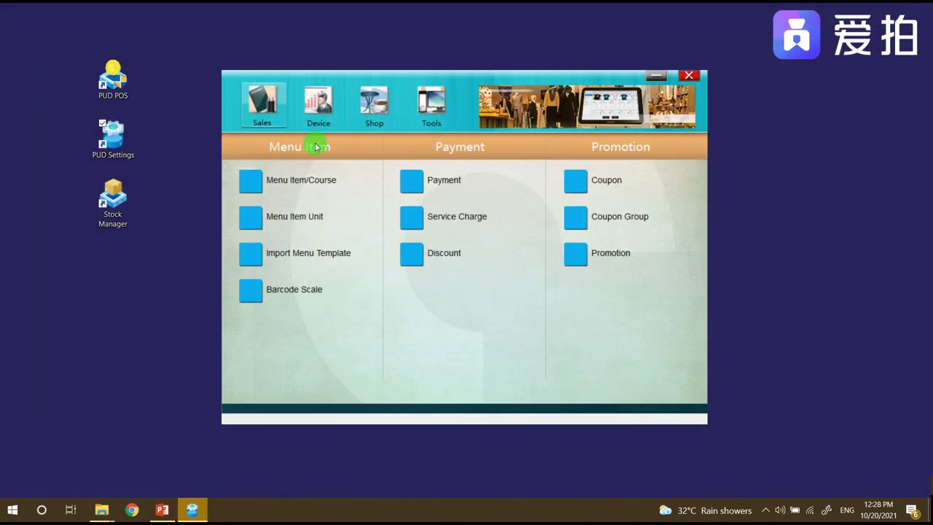
click(695, 79)
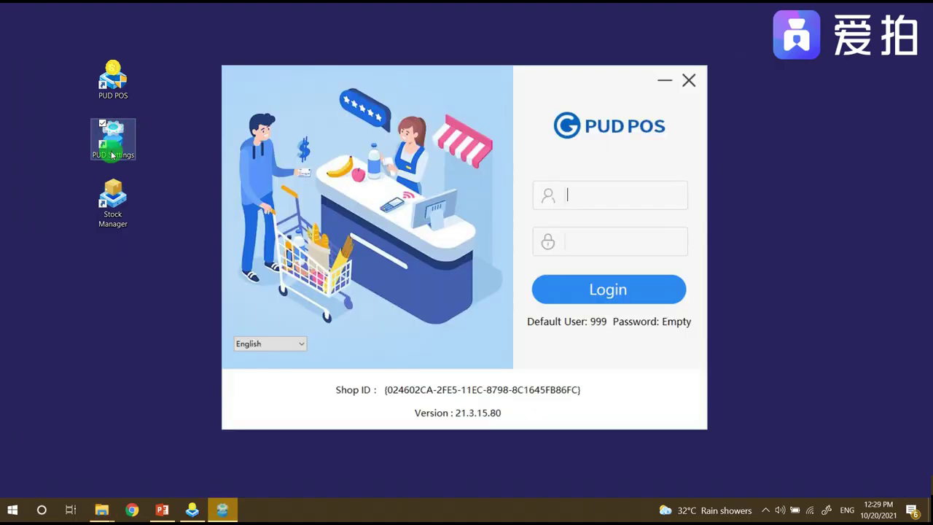
text(999)
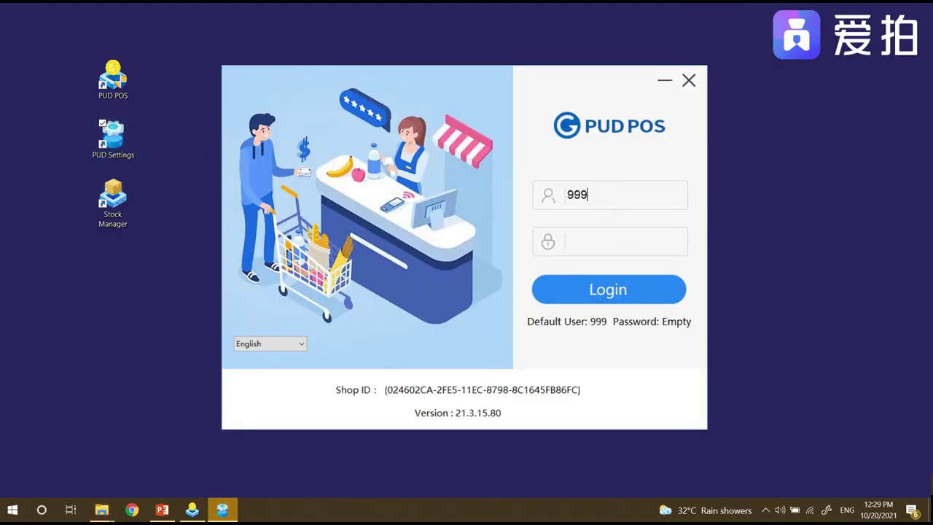
click(612, 292)
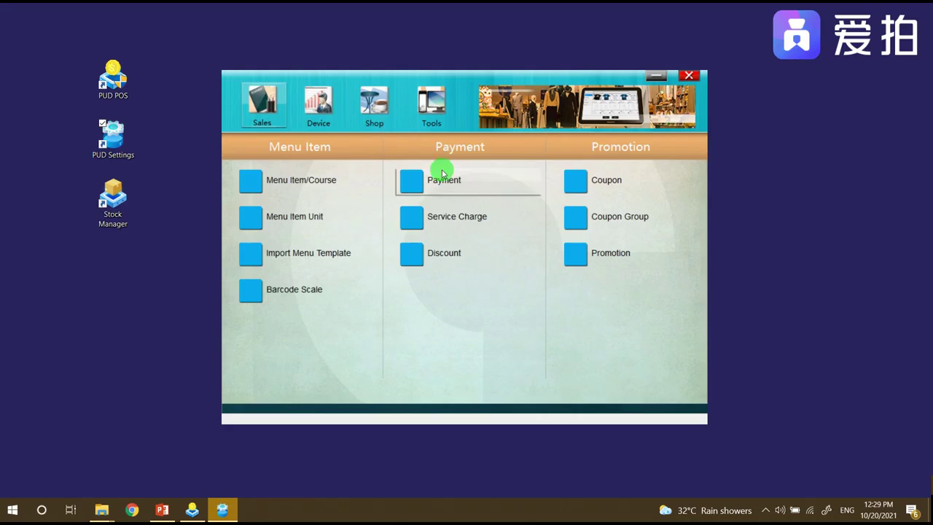
- Set the 6-Coupon payment's method to Coupon, save it, and close PUD Settings
click(442, 190)
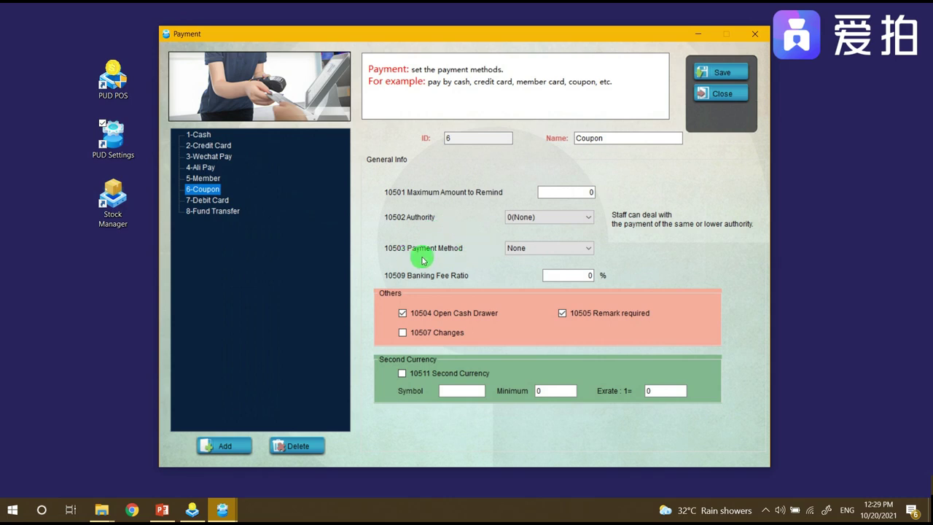
click(587, 247)
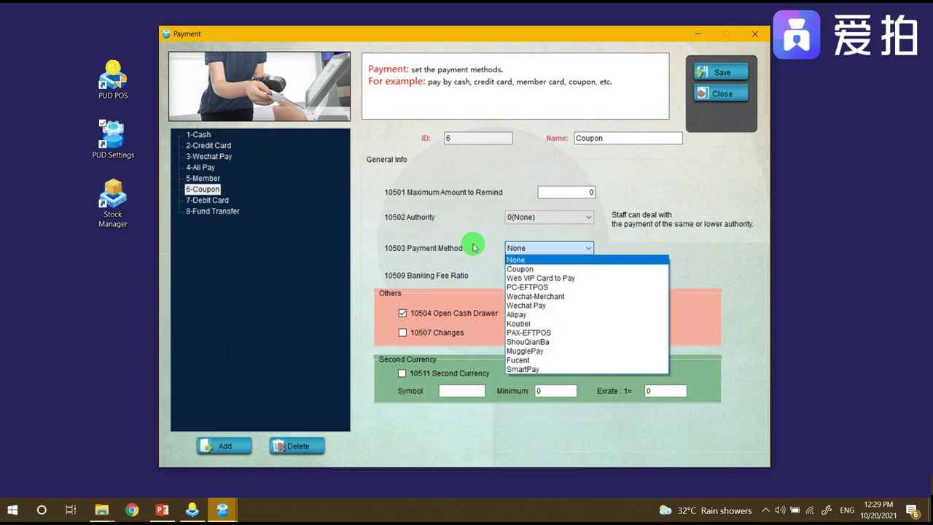
click(520, 269)
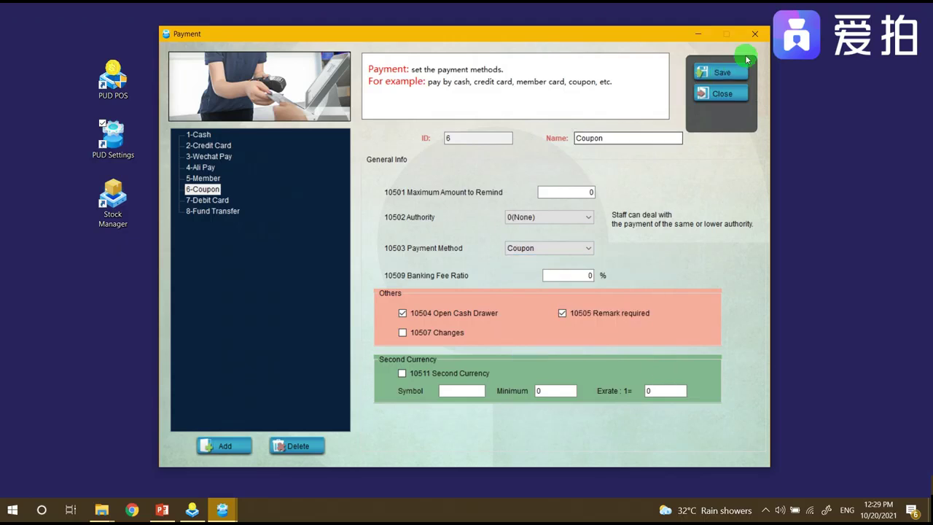
click(718, 72)
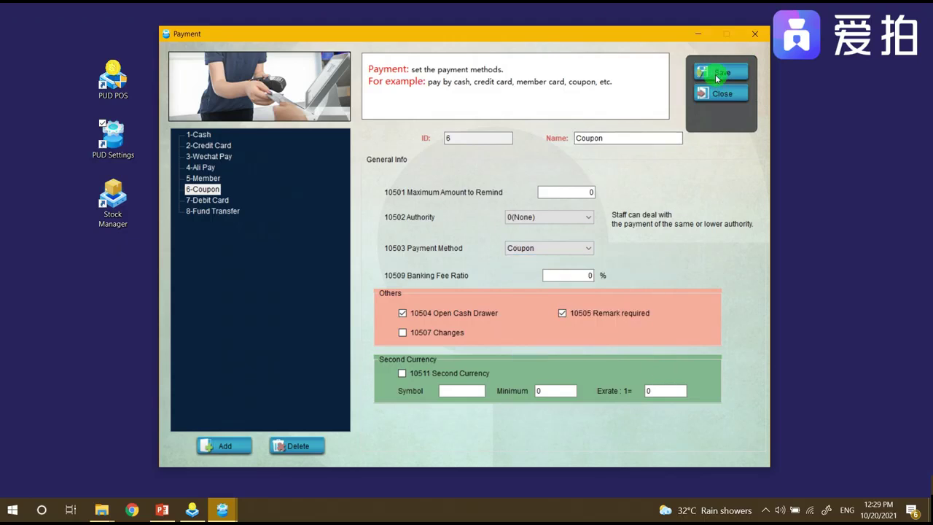
click(719, 92)
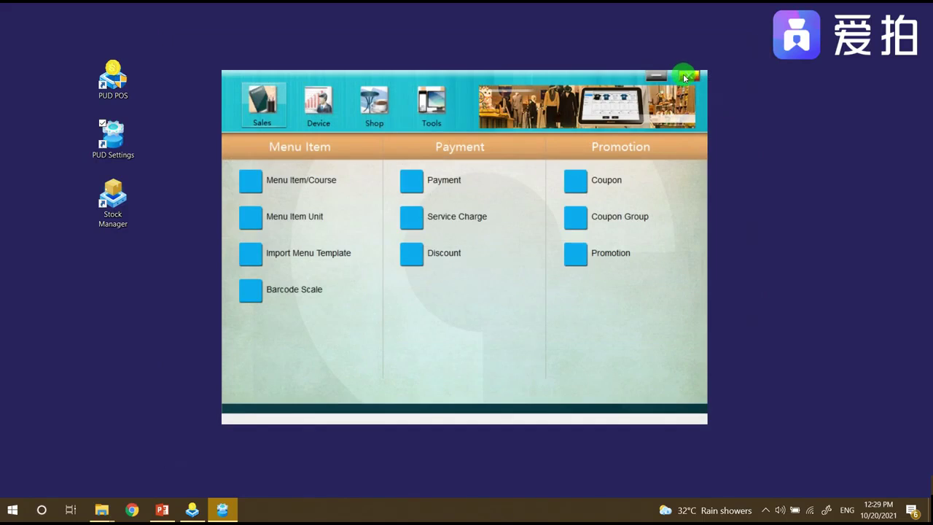
click(685, 75)
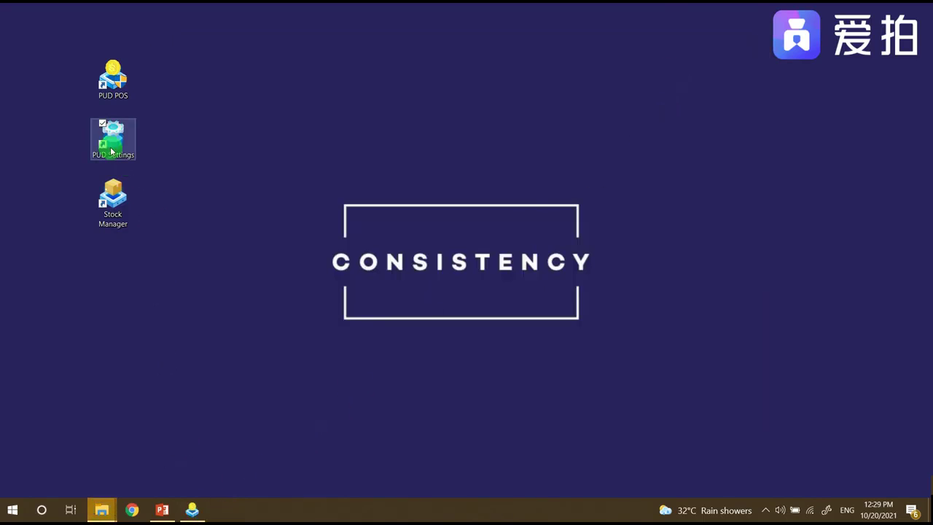
- Pay the 67.45 snack check by Coupon and select the Big Sale Voucher
click(193, 509)
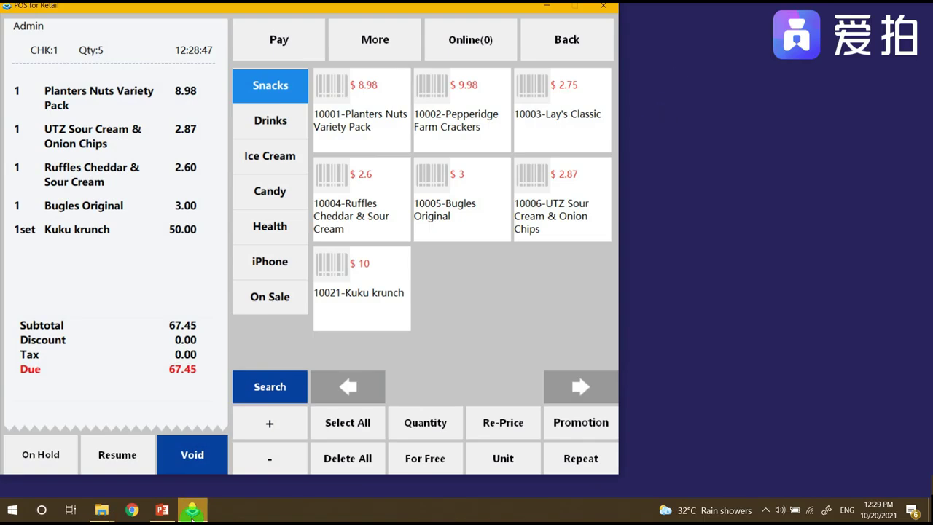
click(292, 48)
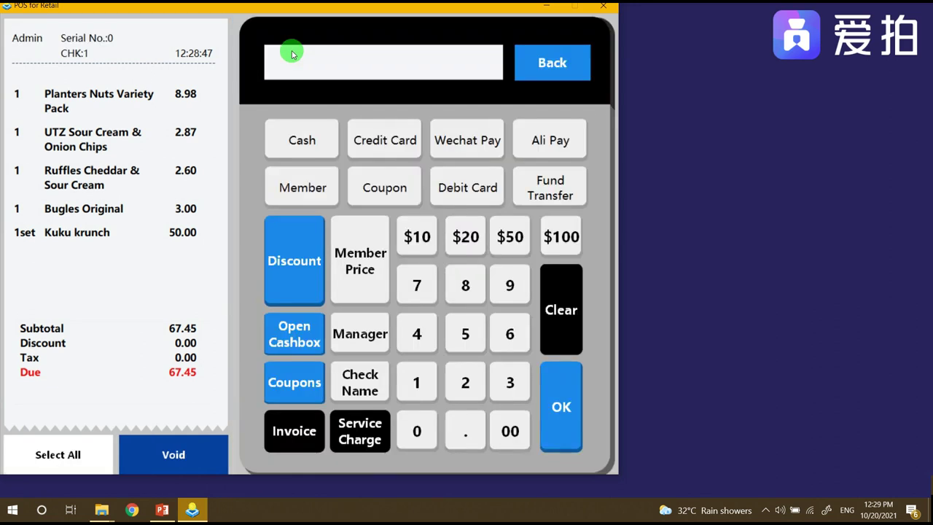
click(399, 198)
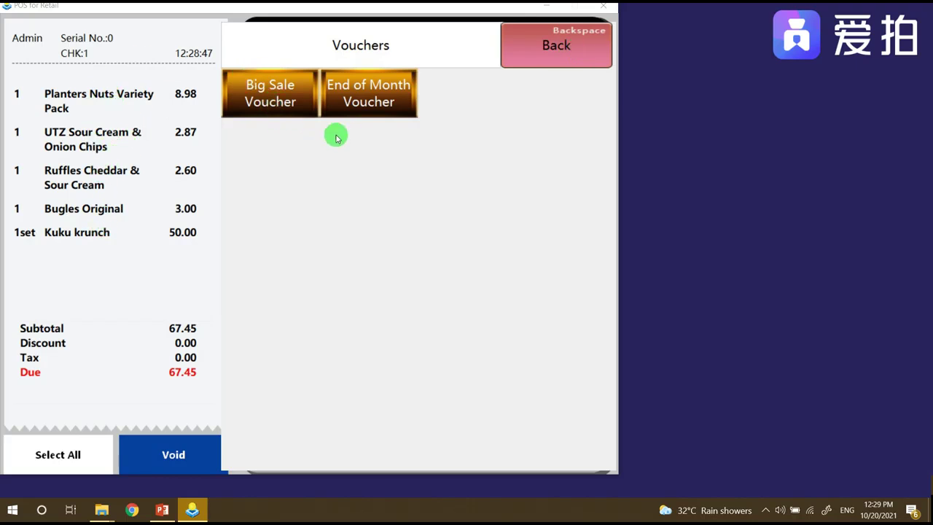
click(256, 114)
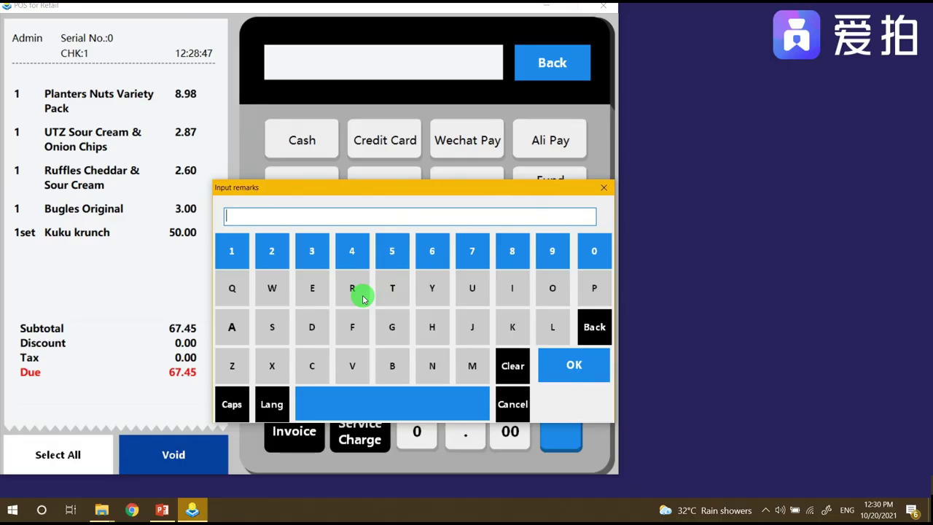
- Enter the remark '1111vvoucher' and confirm, taking 11.00 off the check
text(1111vv)
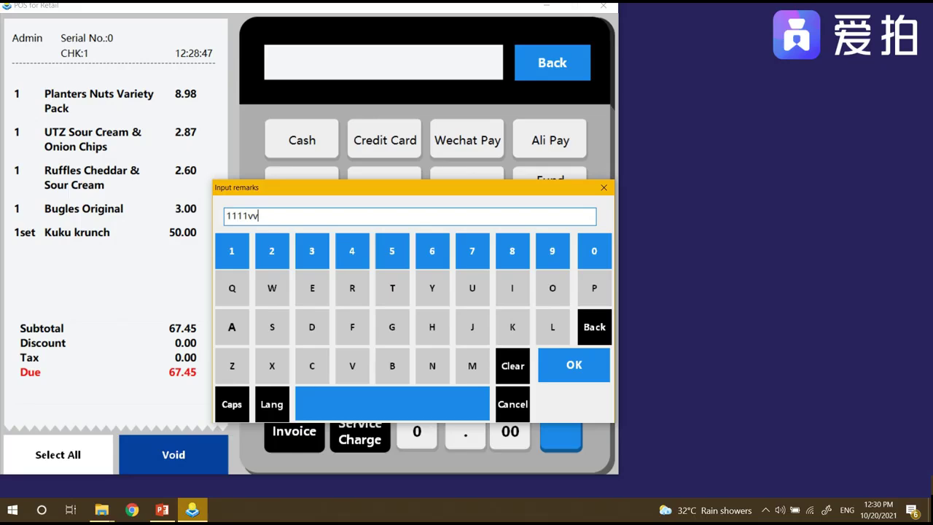
text(oucher)
click(573, 363)
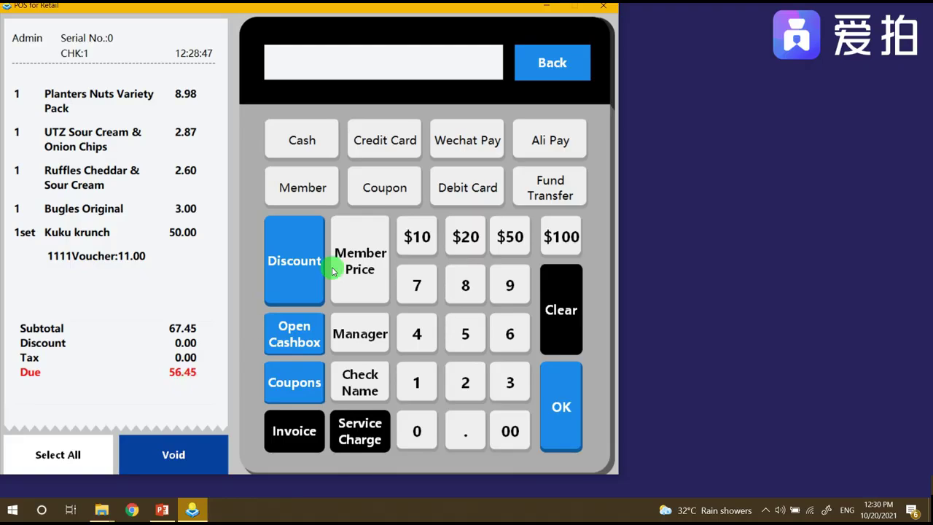
- Pay the remaining 56.45 with 60.00 cash and dismiss the 3.55 change notice
click(313, 142)
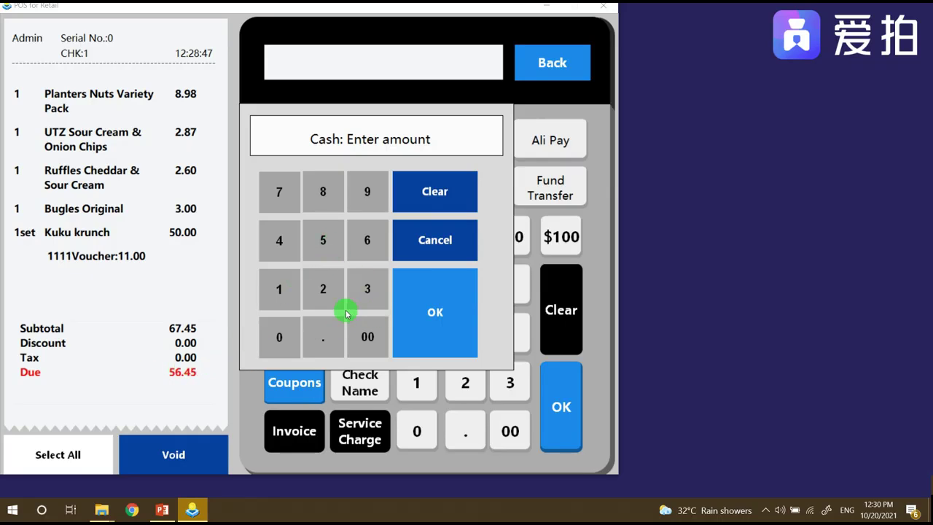
click(369, 244)
click(281, 338)
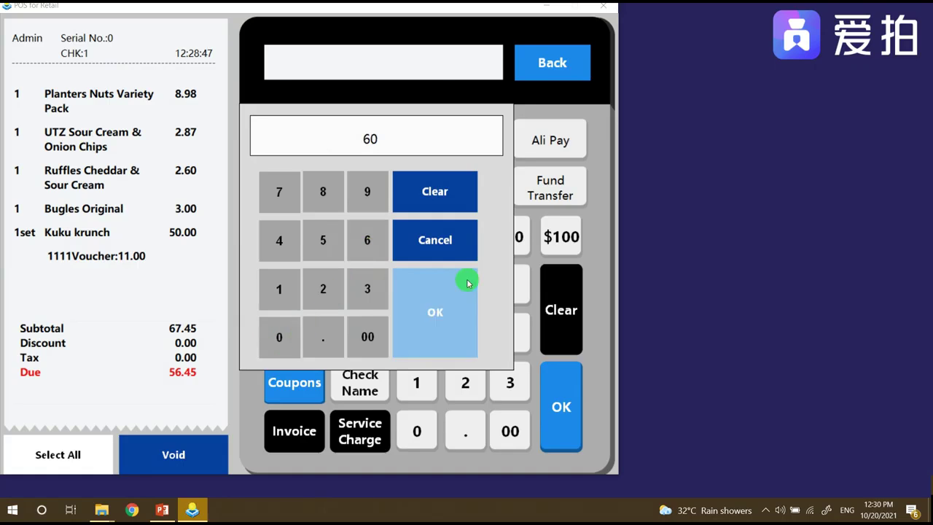
click(466, 281)
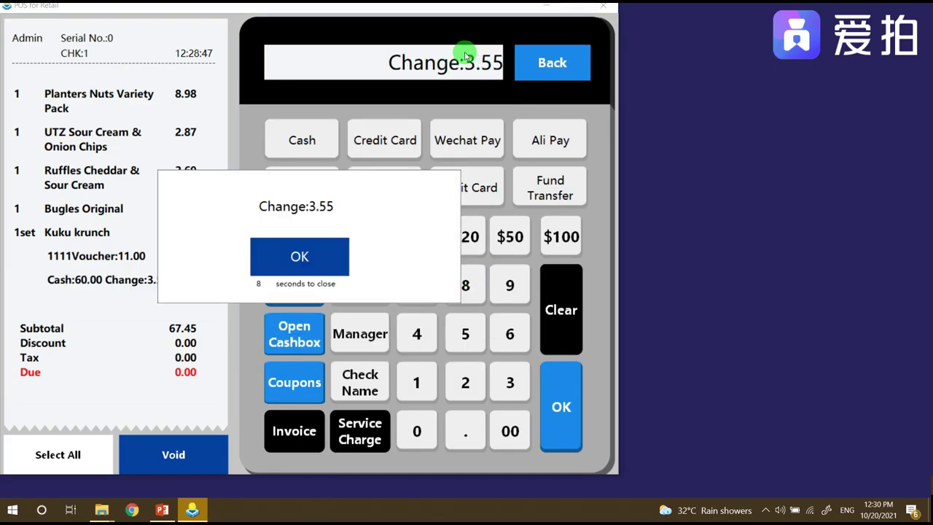
click(309, 260)
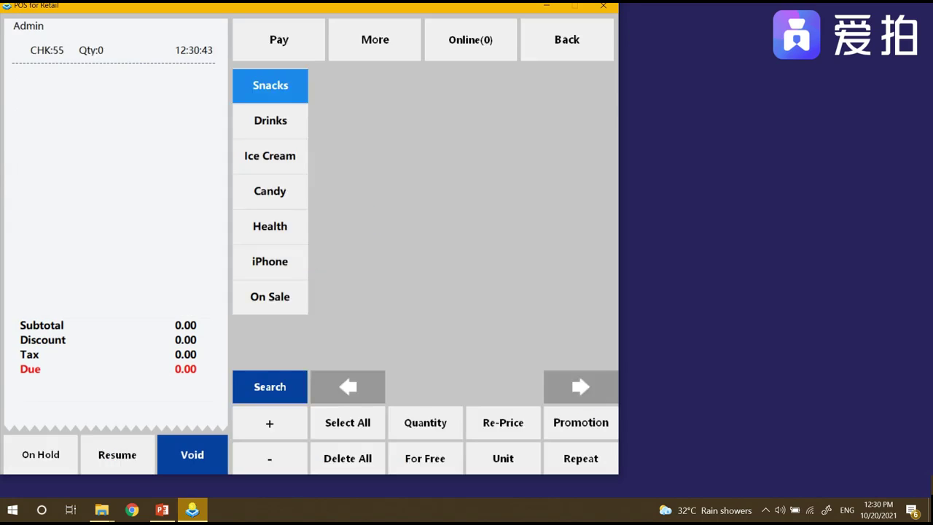